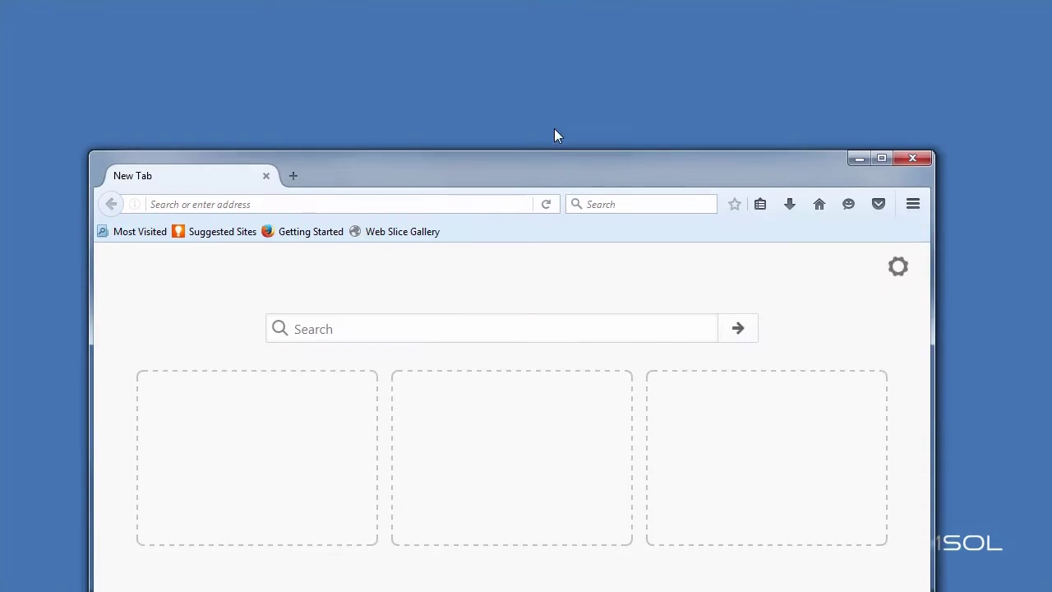
Load comsol.com/product-download in Firefox
{"action": "left_click_drag", "start_coordinate": [560, 37], "coordinate": [559, 16]}
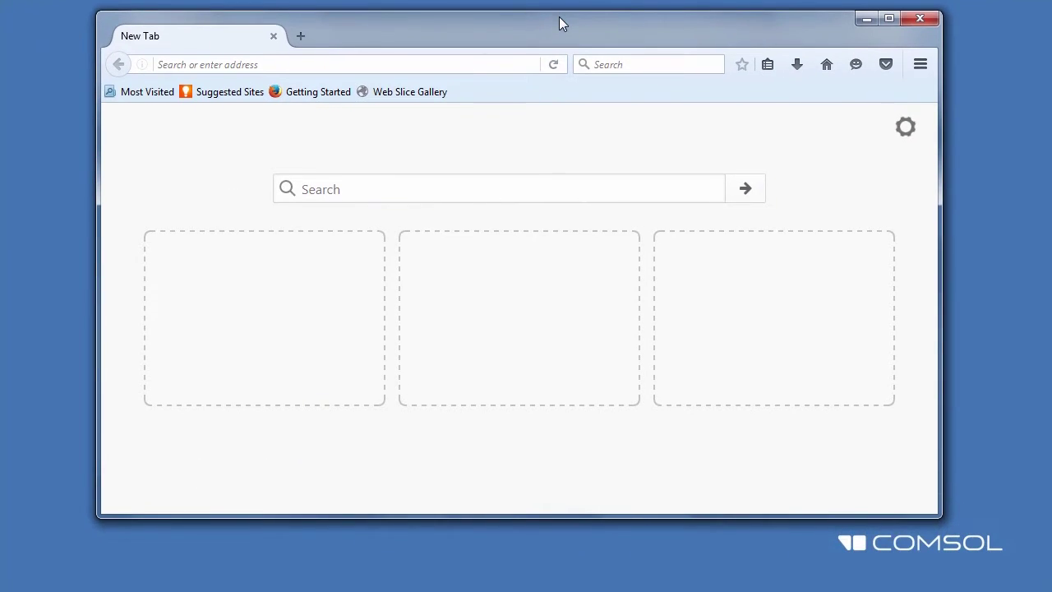
{"action": "left_click", "coordinate": [509, 64]}
{"action": "type", "text": "comsol."}
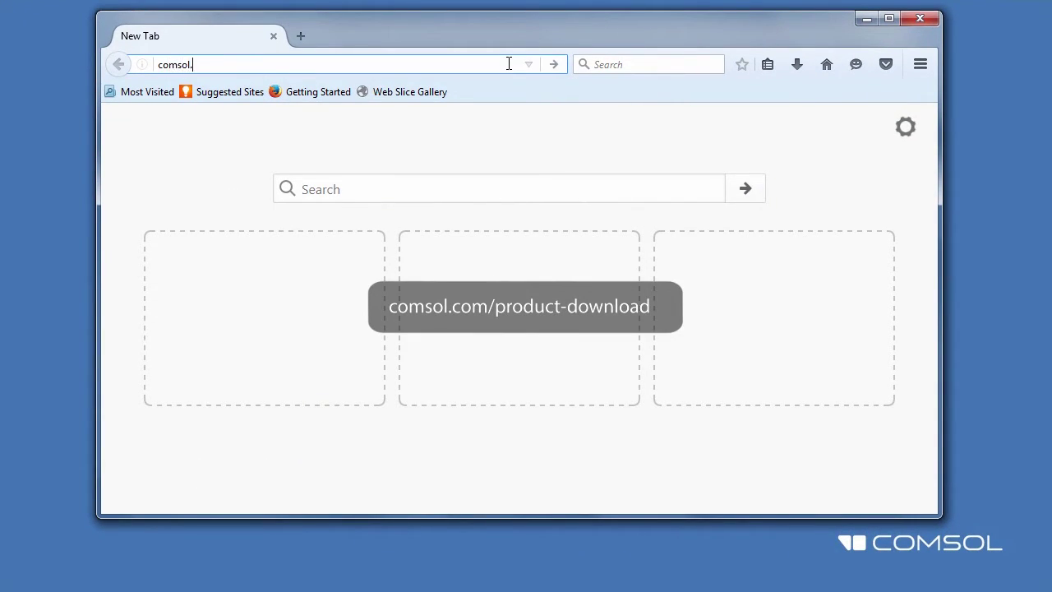
{"action": "type", "text": "com/product-download"}
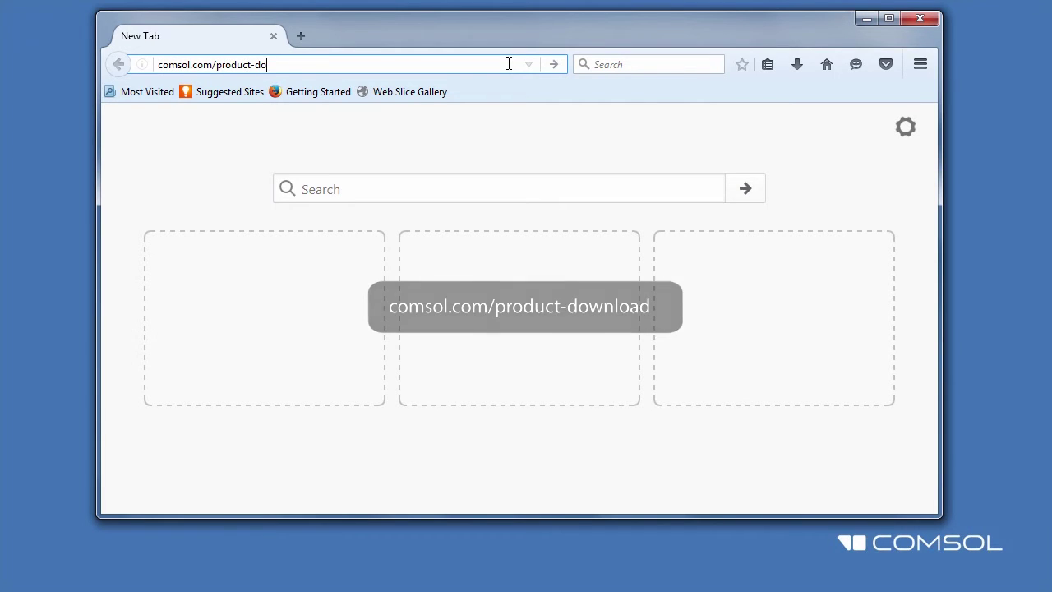
{"action": "key", "text": "Return"}
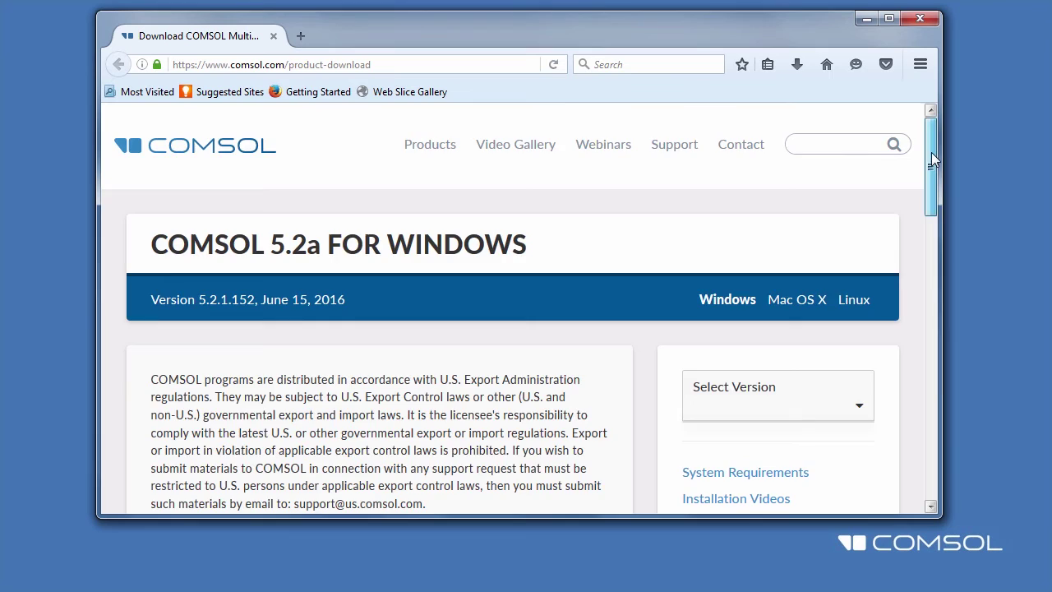
Log in to COMSOL Access with the account e-mail and password
{"action": "left_click_drag", "start_coordinate": [933, 160], "coordinate": [930, 274]}
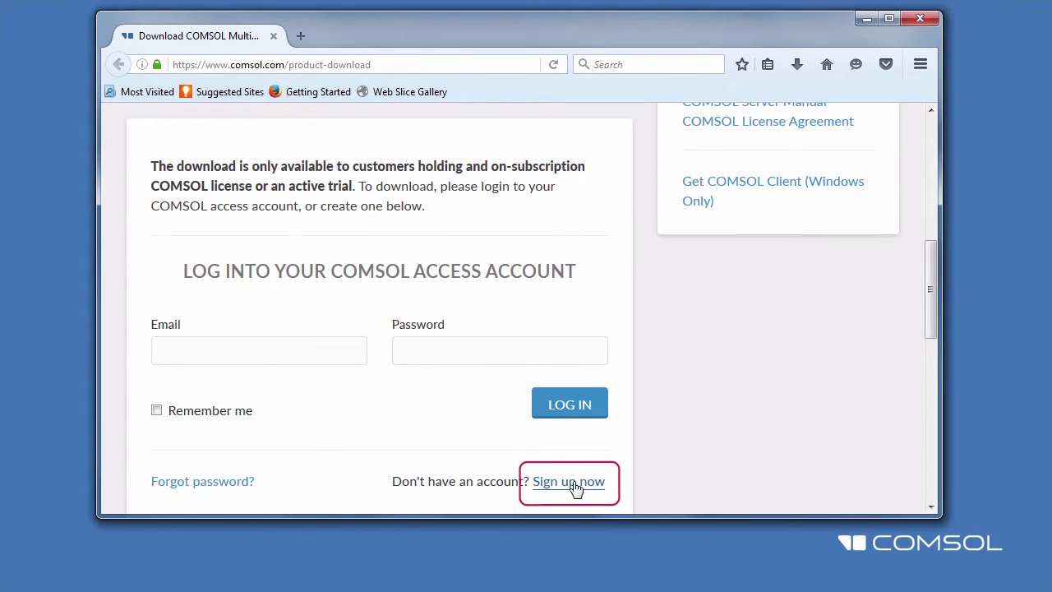
{"action": "left_click", "coordinate": [343, 355]}
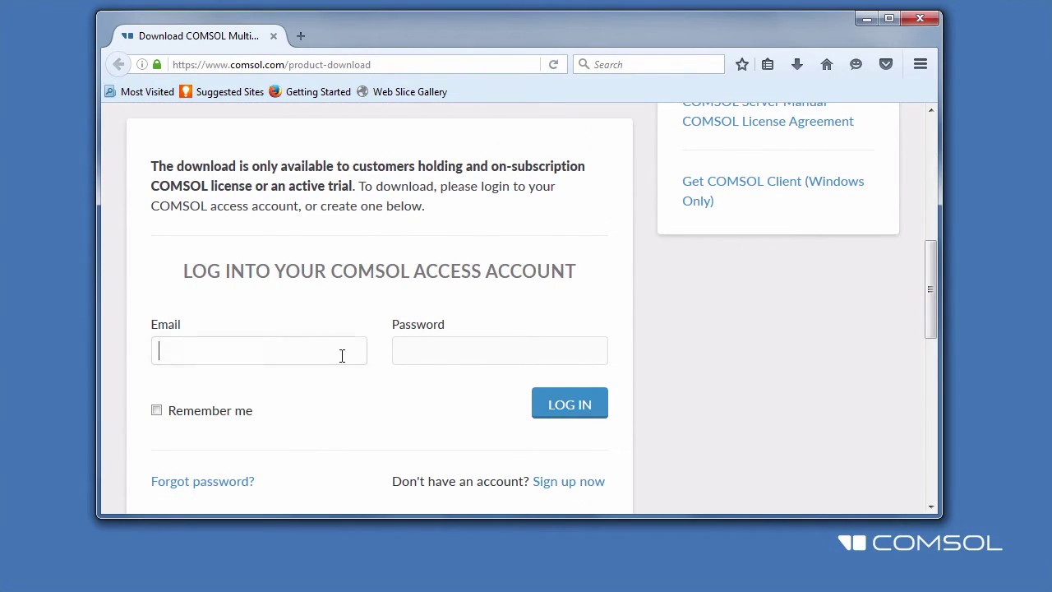
{"action": "key", "text": "Tab"}
{"action": "type", "text": "123456789012"}
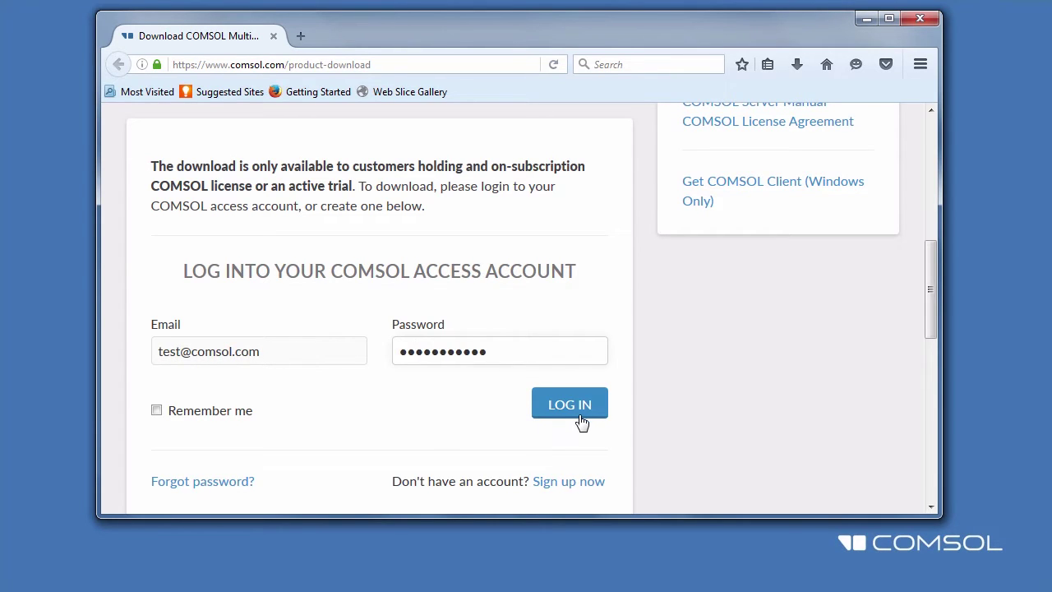
{"action": "left_click", "coordinate": [580, 413]}
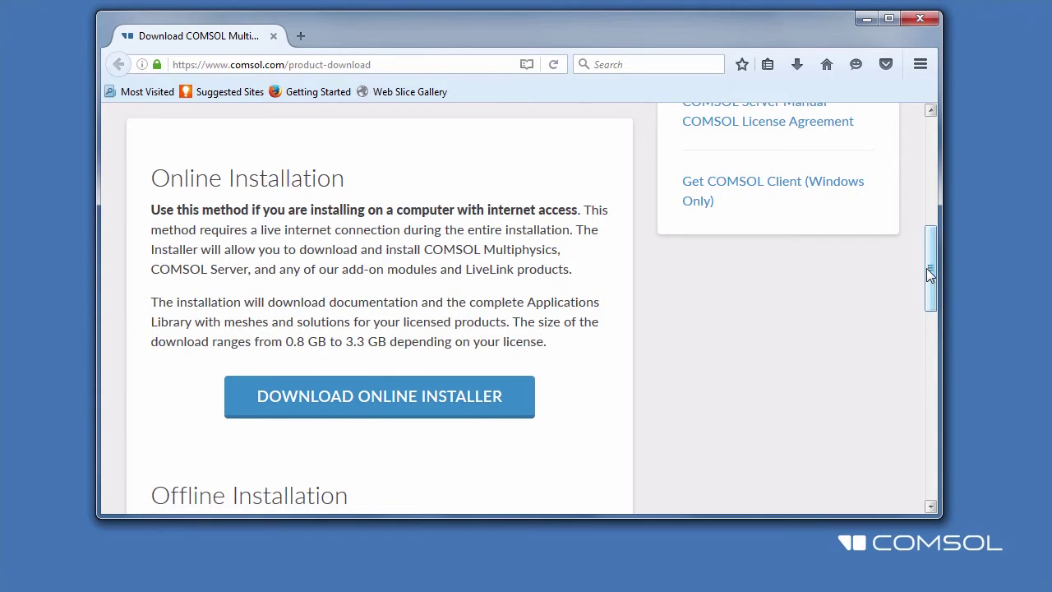
Check which COMSOL versions are available on the download page
{"action": "left_click_drag", "start_coordinate": [926, 268], "coordinate": [932, 170]}
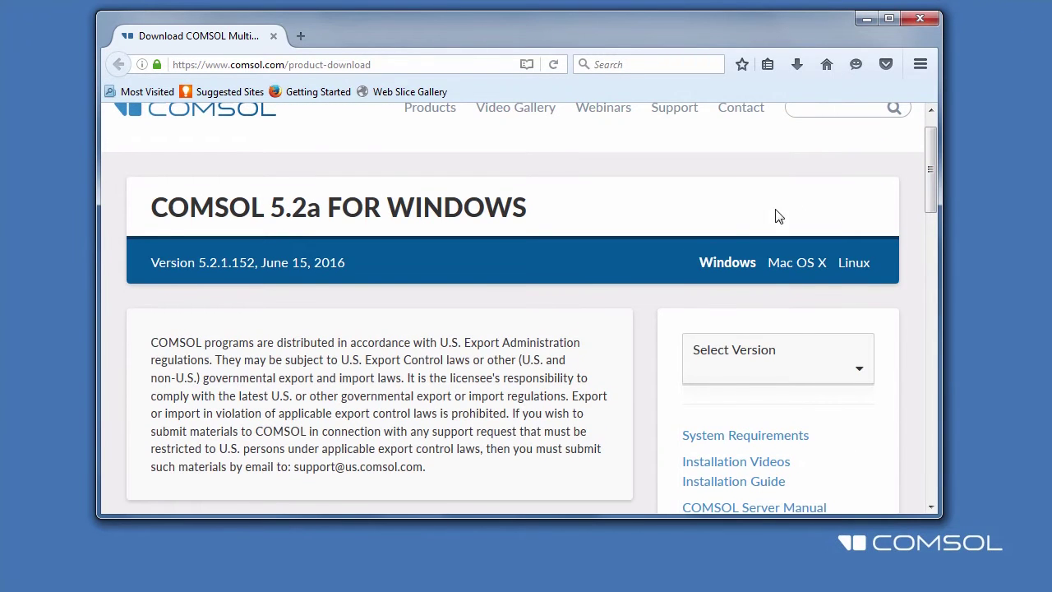
{"action": "left_click", "coordinate": [739, 364]}
{"action": "scroll", "coordinate": [740, 363], "scroll_direction": "down", "scroll_amount": 2}
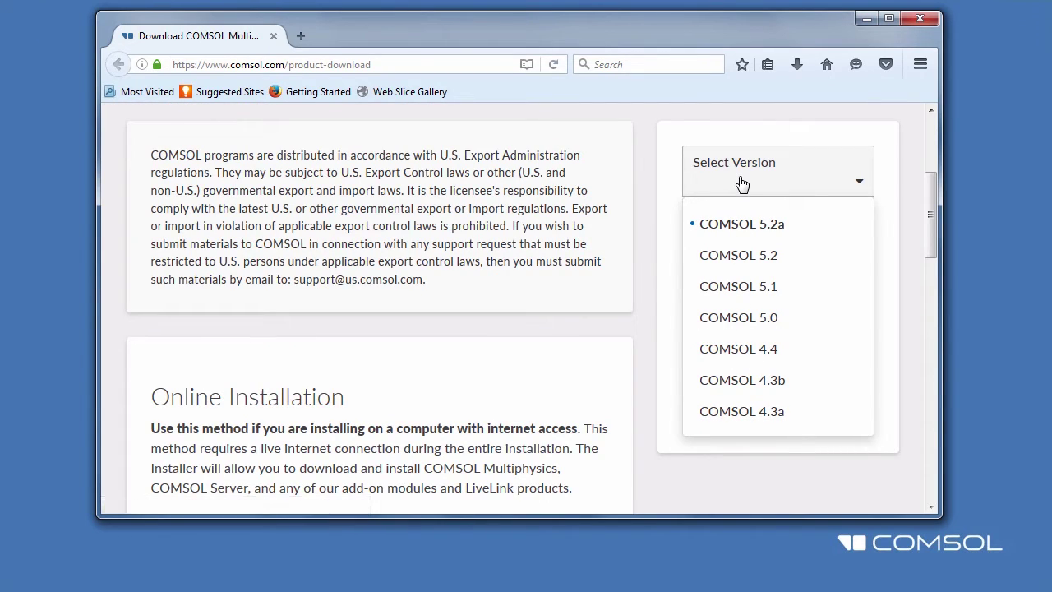
{"action": "left_click_drag", "start_coordinate": [931, 254], "coordinate": [934, 326]}
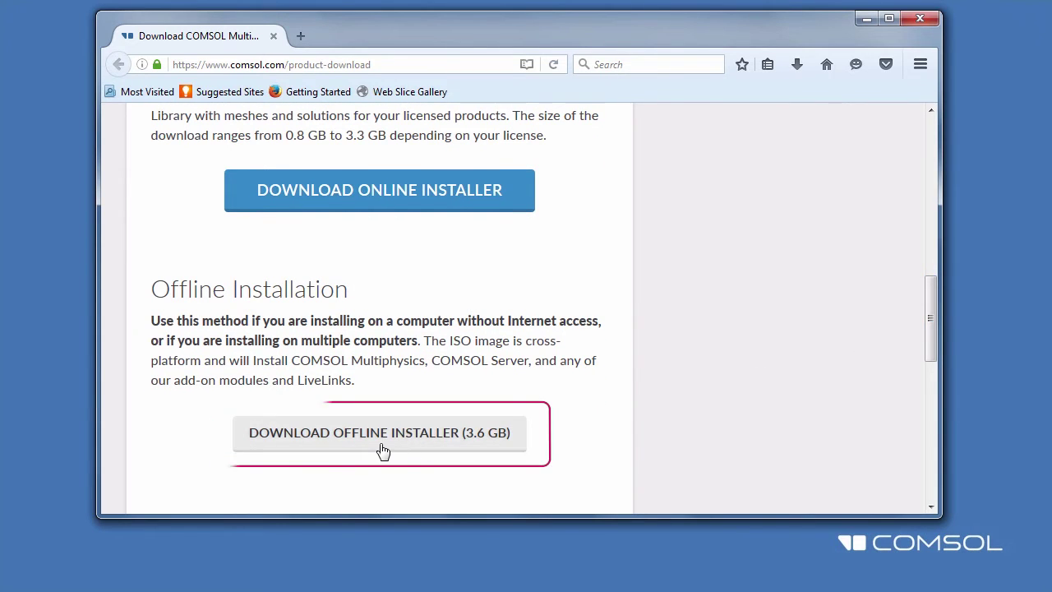
Save the COMSOL52a_win.exe online installer and run it past the security warning
{"action": "left_click", "coordinate": [430, 207]}
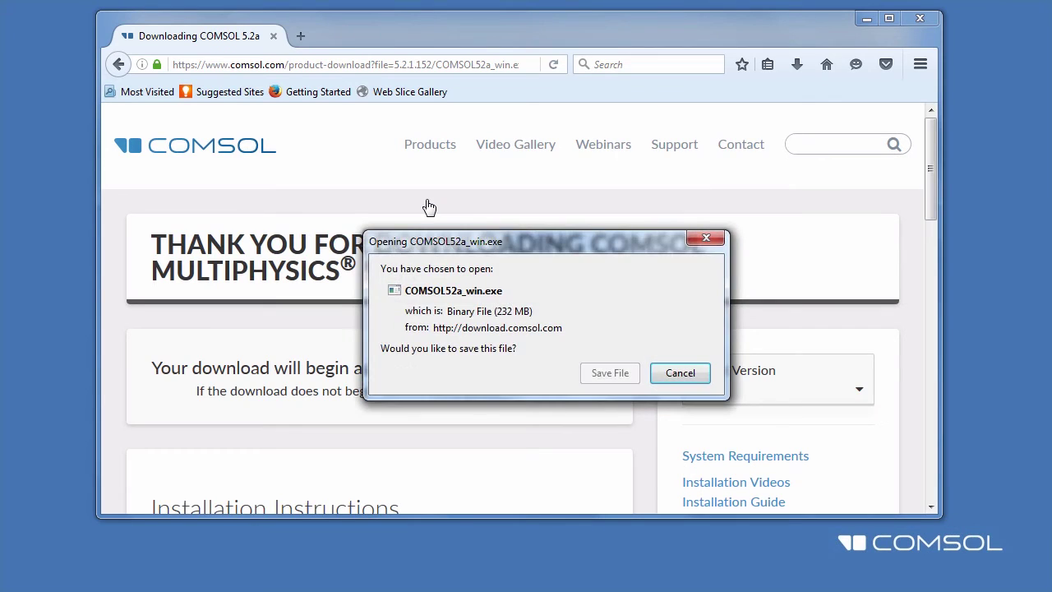
{"action": "left_click", "coordinate": [598, 371]}
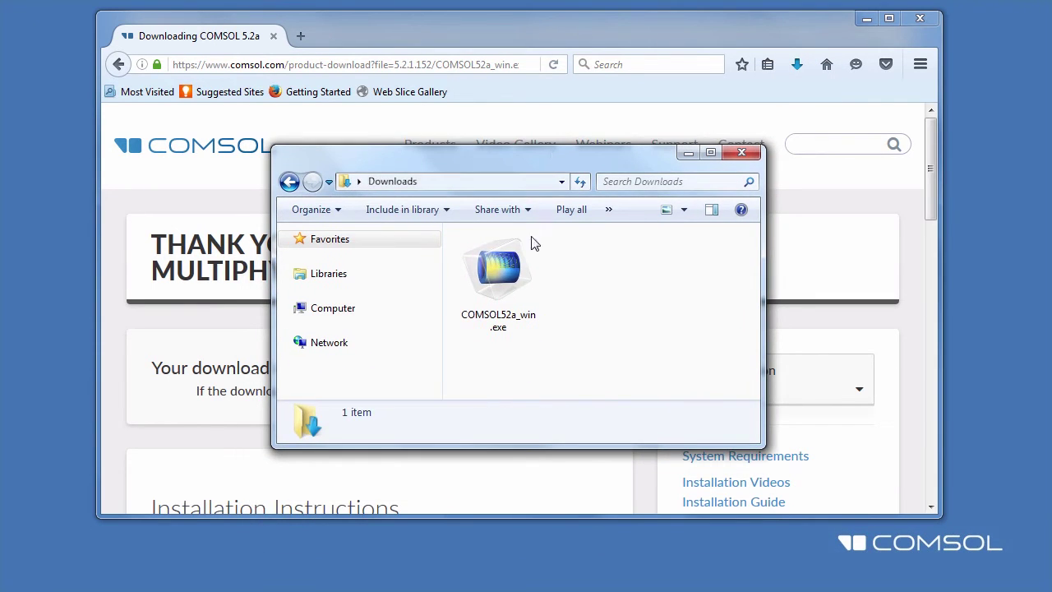
{"action": "double_click", "coordinate": [512, 255]}
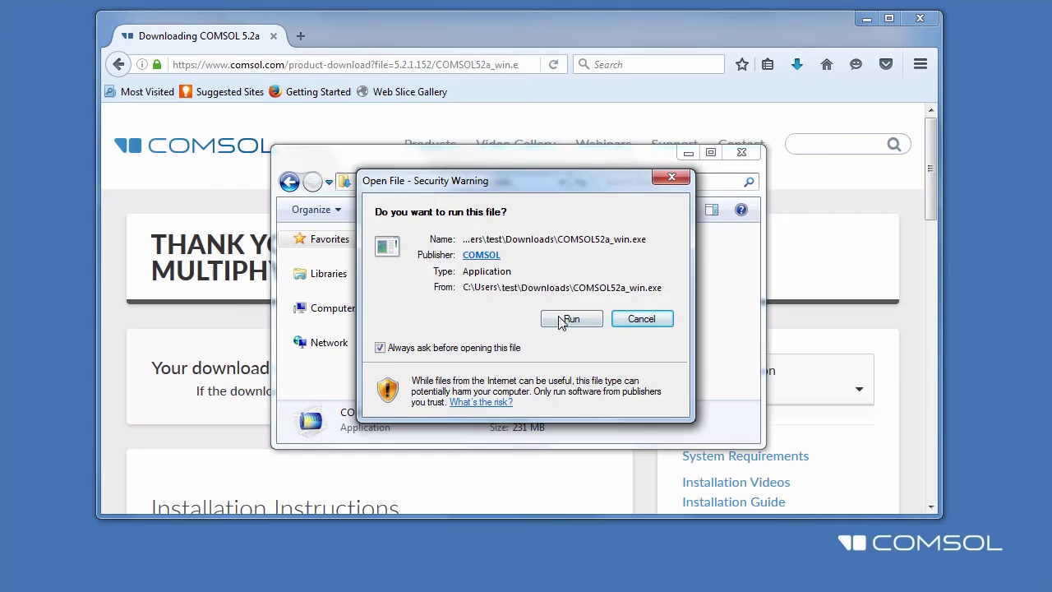
{"action": "left_click", "coordinate": [566, 319]}
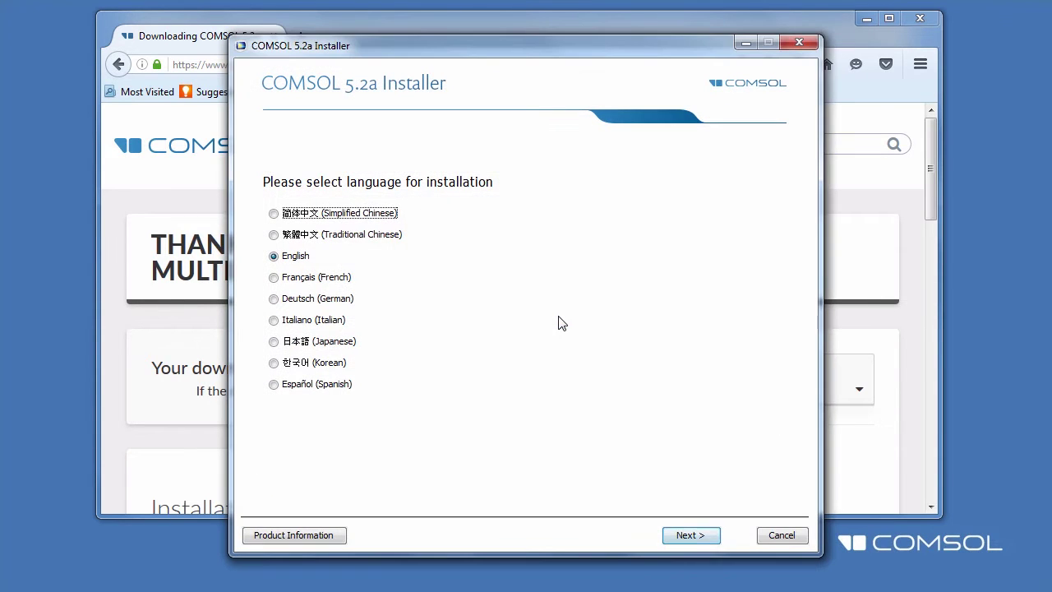
Keep English, choose New COMSOL 5.2a Installation and accept the license terms
{"action": "left_click", "coordinate": [693, 539]}
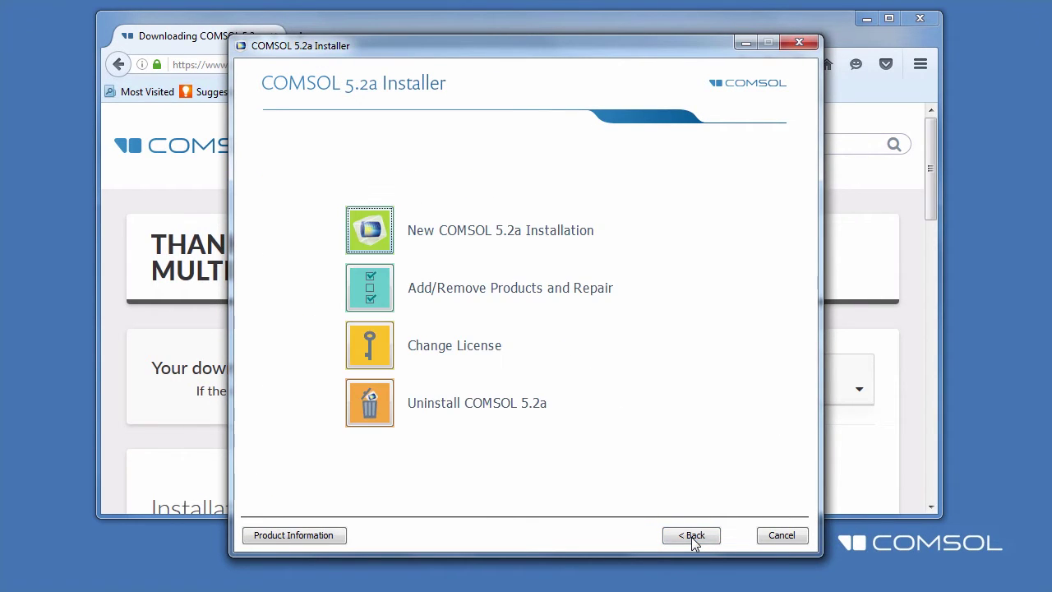
{"action": "left_click", "coordinate": [382, 243]}
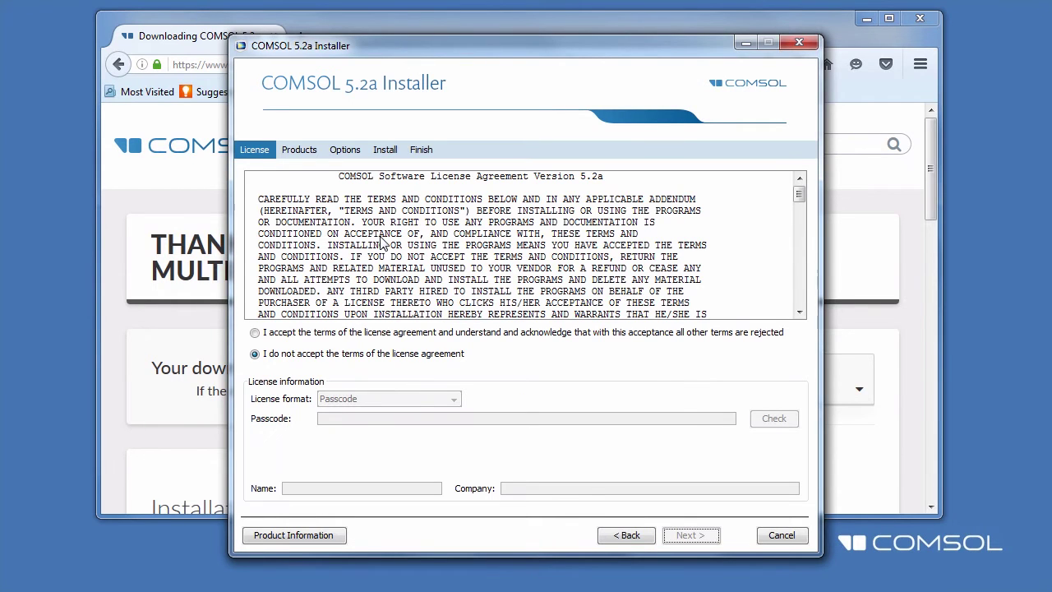
{"action": "left_click_drag", "start_coordinate": [798, 194], "coordinate": [798, 296]}
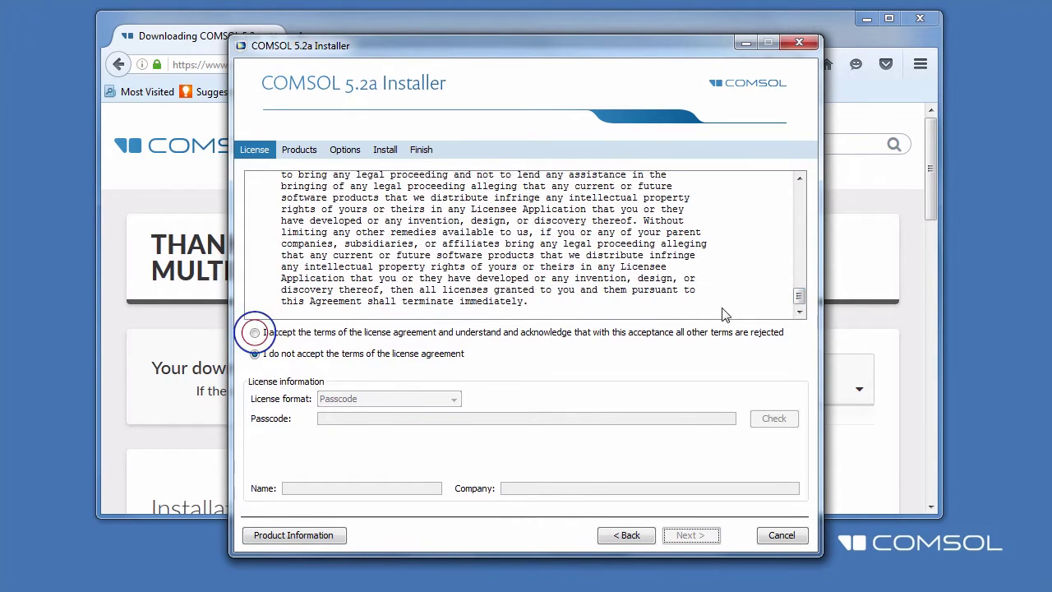
{"action": "left_click", "coordinate": [343, 331]}
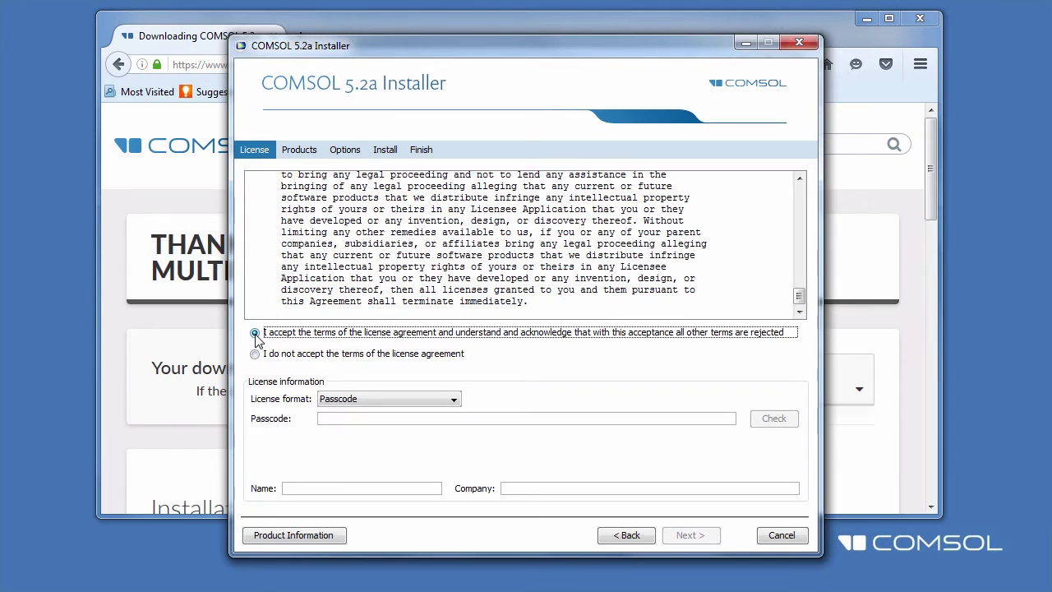
Set the license format to port@host with port 1718 and host hostname
{"action": "left_click", "coordinate": [449, 401]}
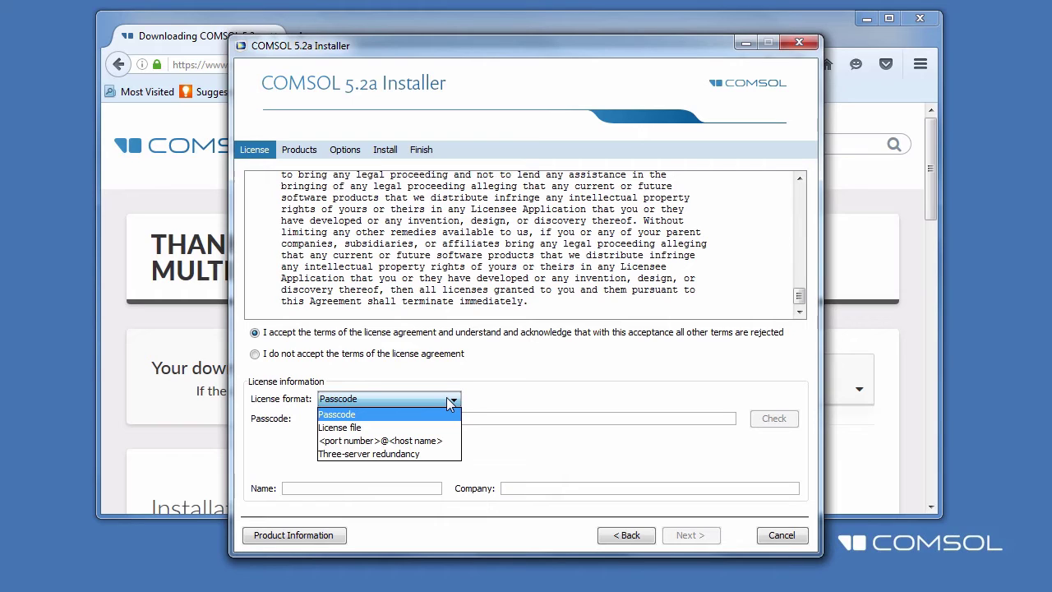
{"action": "left_click", "coordinate": [456, 445]}
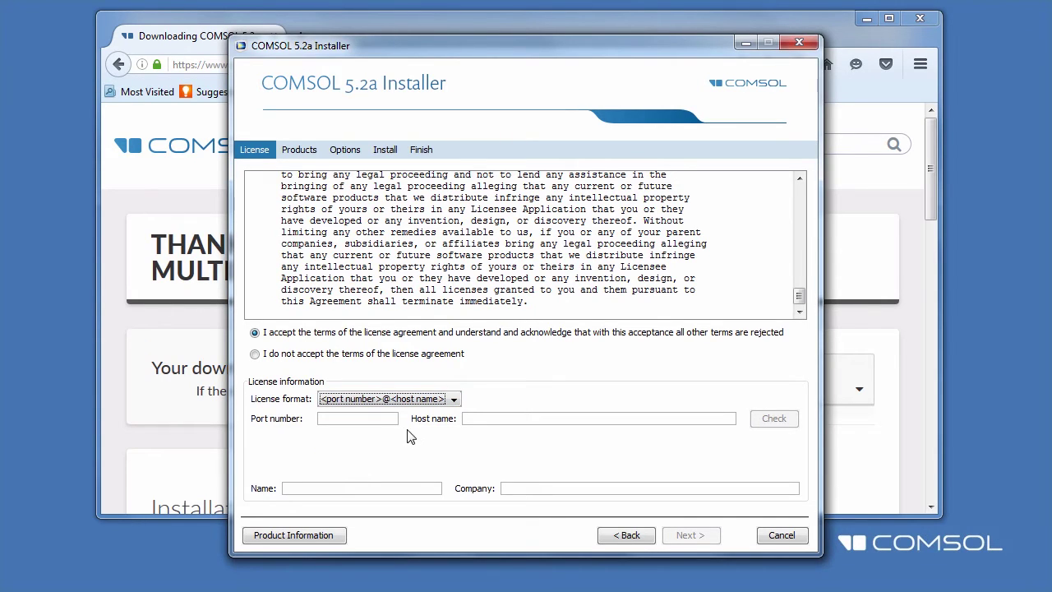
{"action": "left_click", "coordinate": [383, 419]}
{"action": "type", "text": "1"}
{"action": "type", "text": "hostname"}
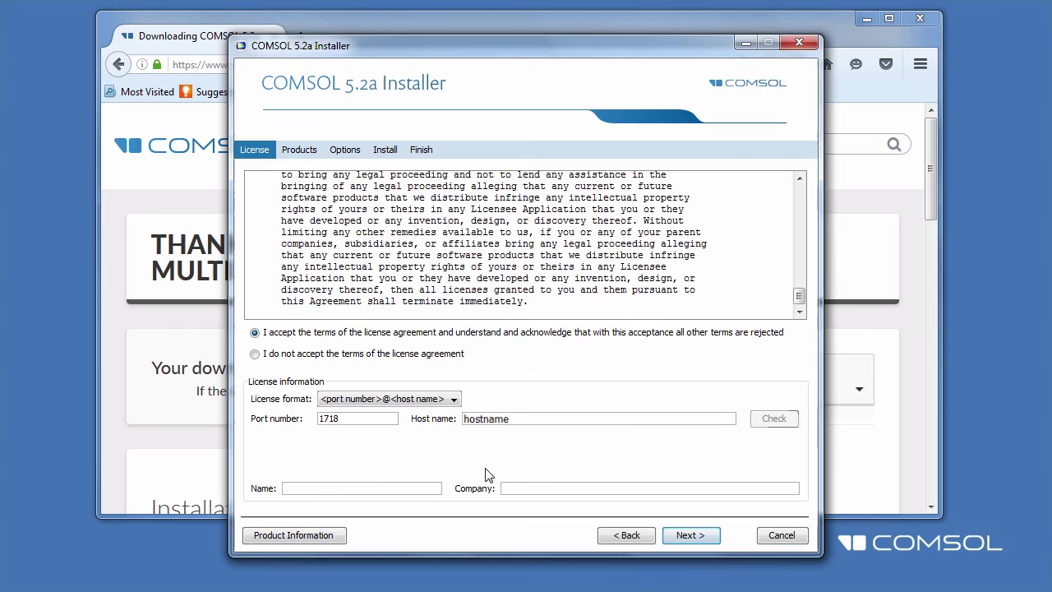
Fill in the Name and Company fields and continue to Products
{"action": "left_click", "coordinate": [431, 487]}
{"action": "type", "text": "name"}
{"action": "left_click", "coordinate": [566, 490]}
{"action": "type", "text": "company"}
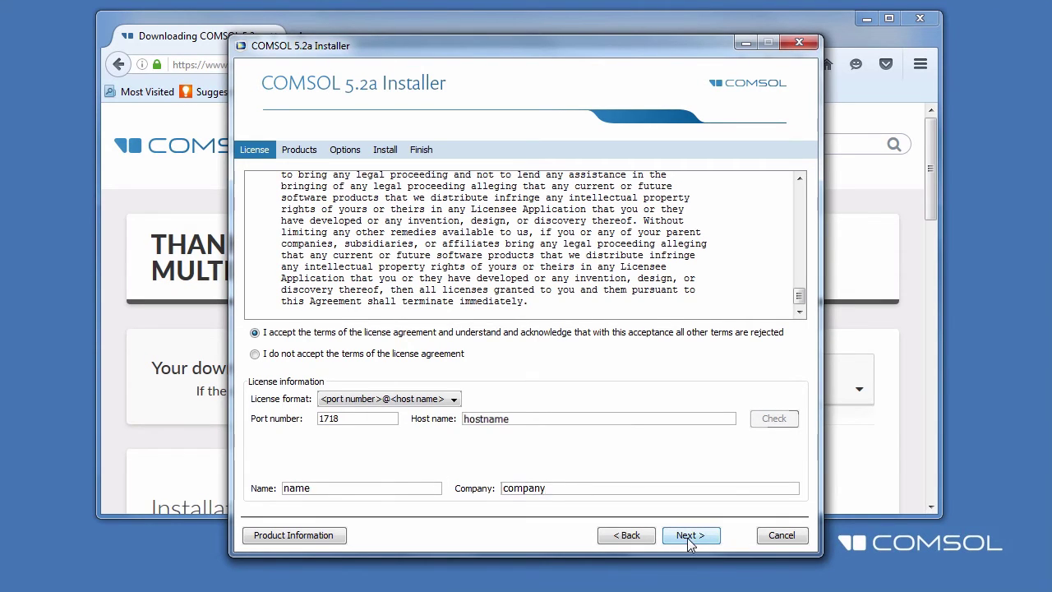
{"action": "left_click", "coordinate": [688, 539]}
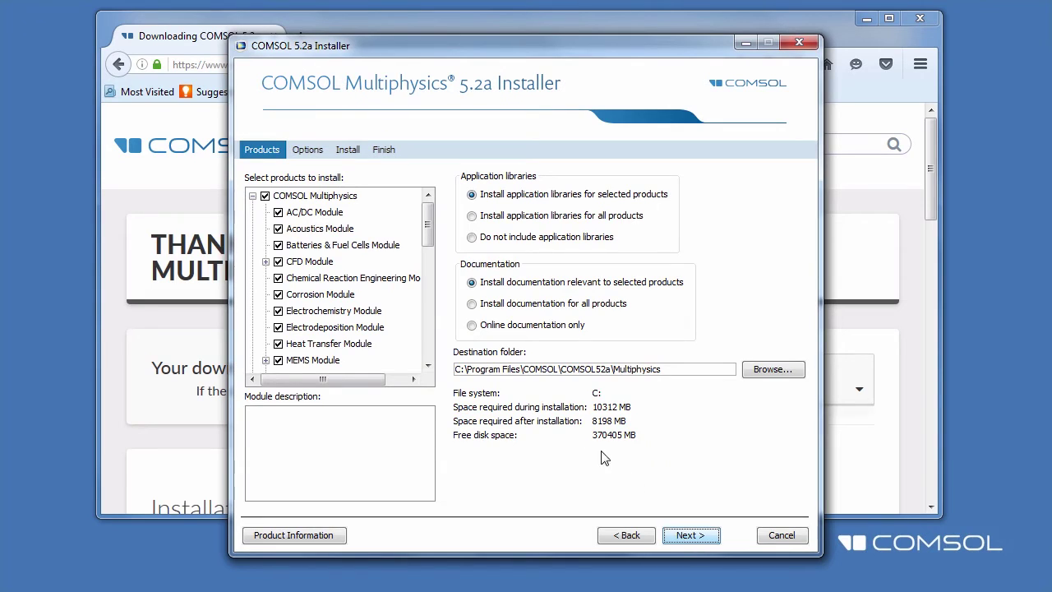
Uncheck License Manager in the product tree and continue to Options
{"action": "left_click", "coordinate": [253, 195]}
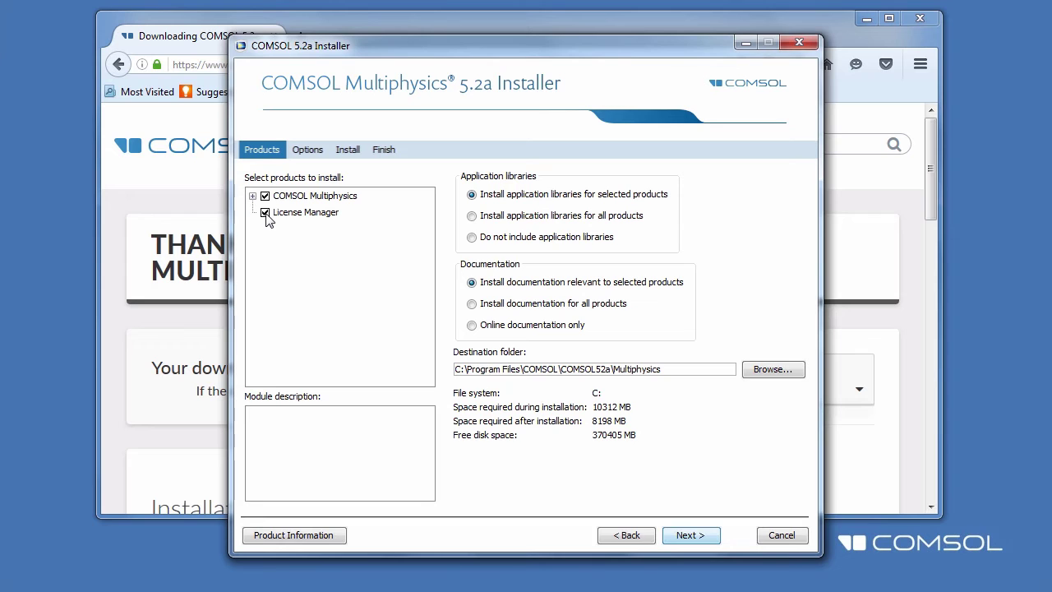
{"action": "left_click", "coordinate": [264, 213]}
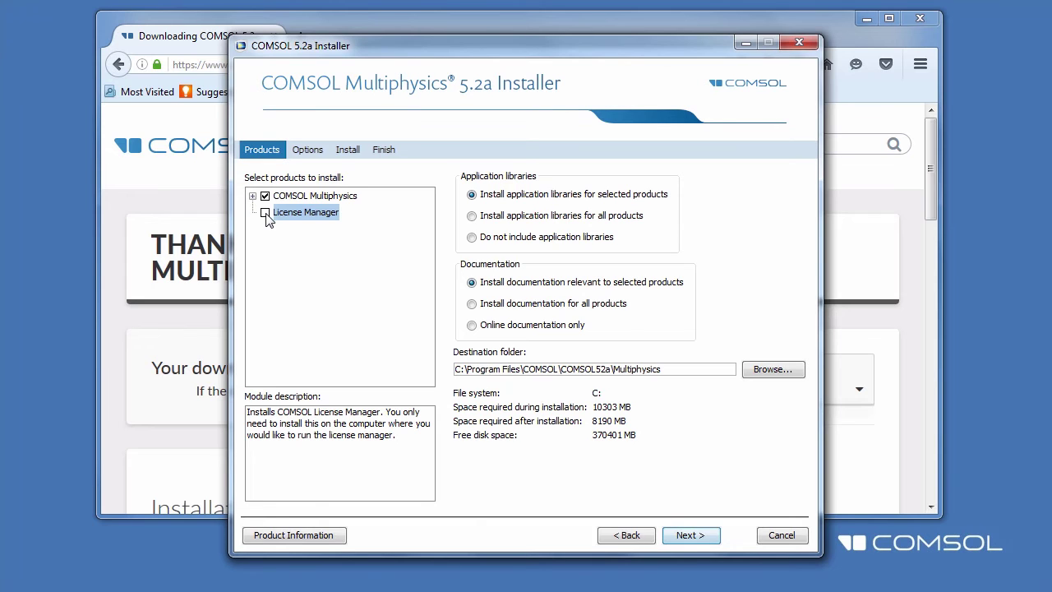
{"action": "left_click", "coordinate": [689, 536]}
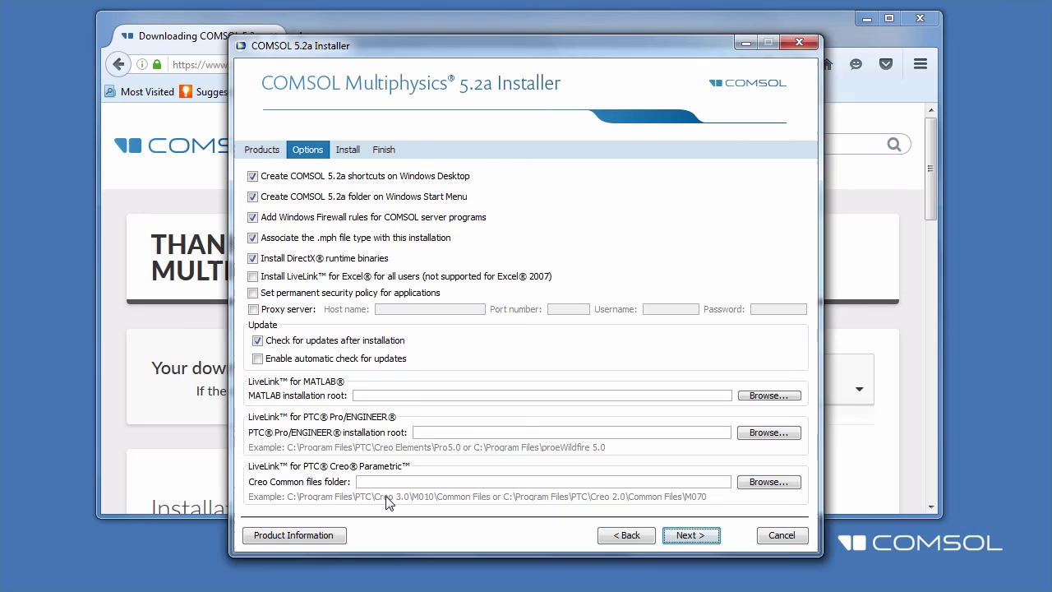
Accept the default shortcut, firewall, .mph association and DirectX options
{"action": "left_click", "coordinate": [693, 541]}
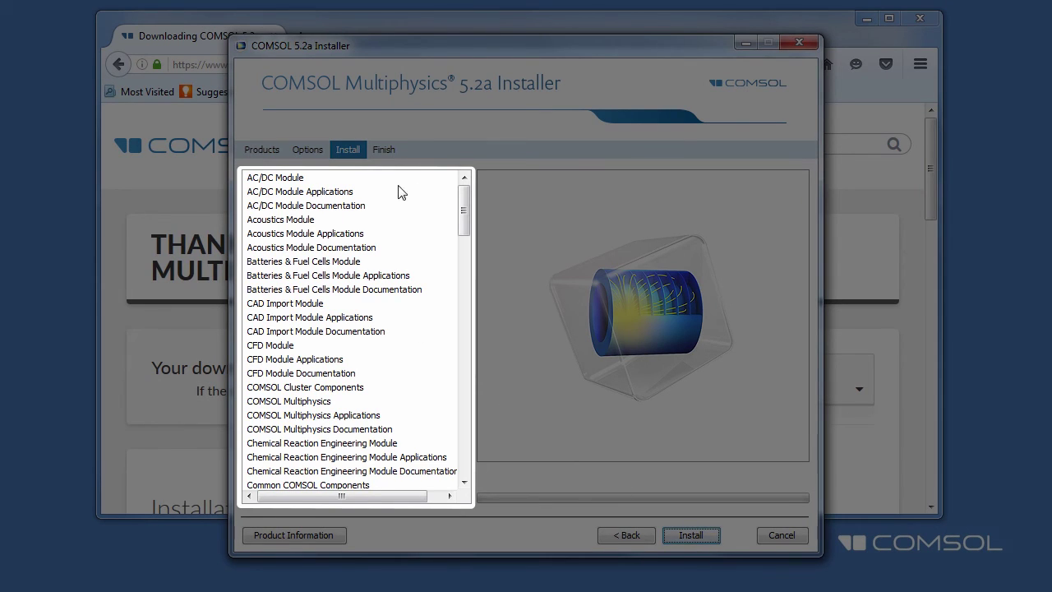
Review the module list and start installing the selected products
{"action": "mouse_move", "coordinate": [463, 208]}
{"action": "left_mouse_down"}
{"action": "mouse_move", "coordinate": [463, 401]}
{"action": "mouse_move", "coordinate": [463, 191]}
{"action": "left_mouse_up"}
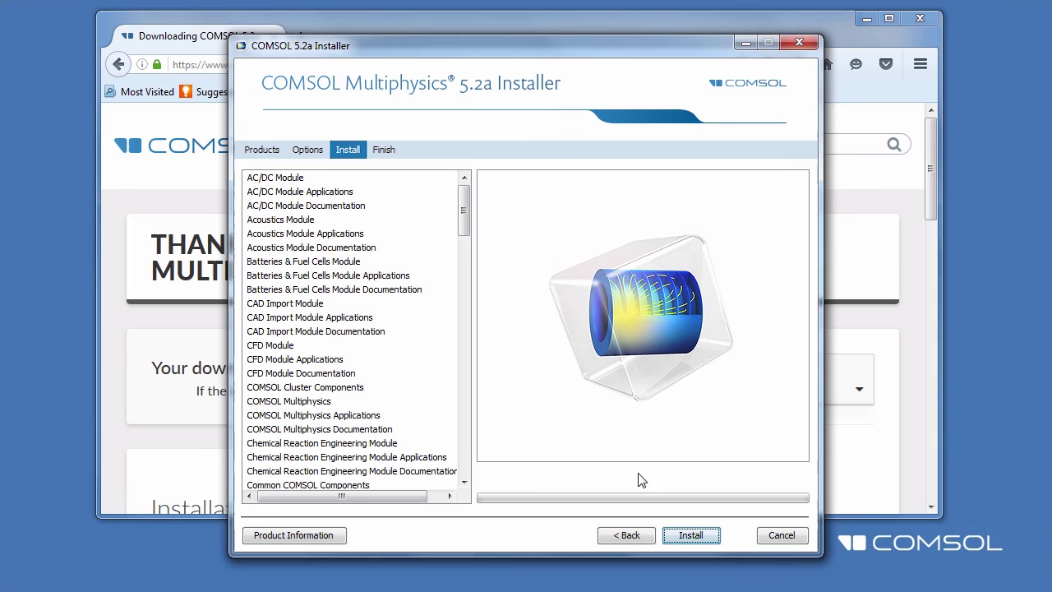
{"action": "left_click", "coordinate": [689, 542]}
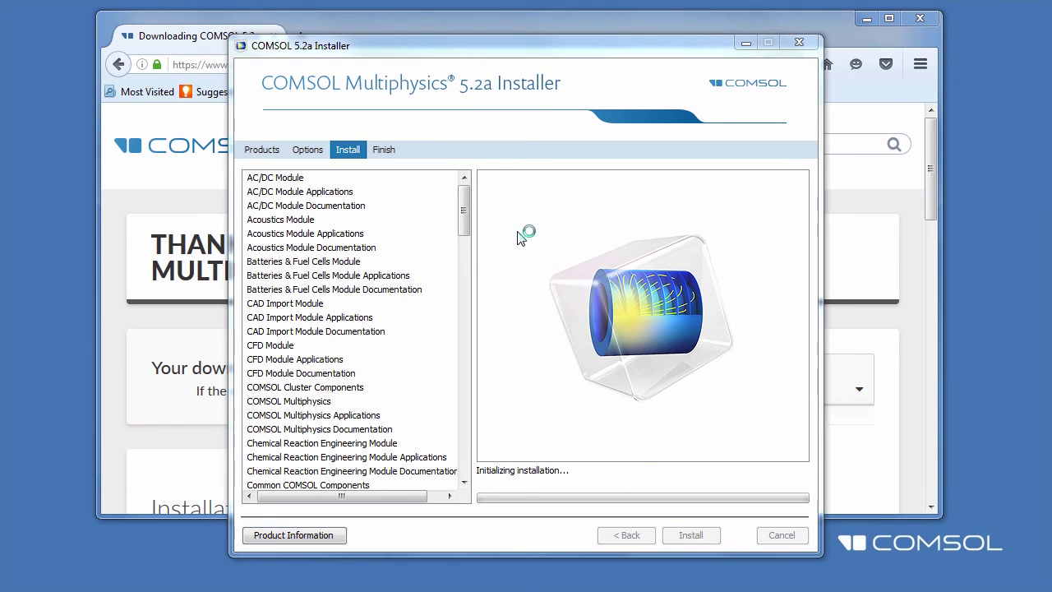